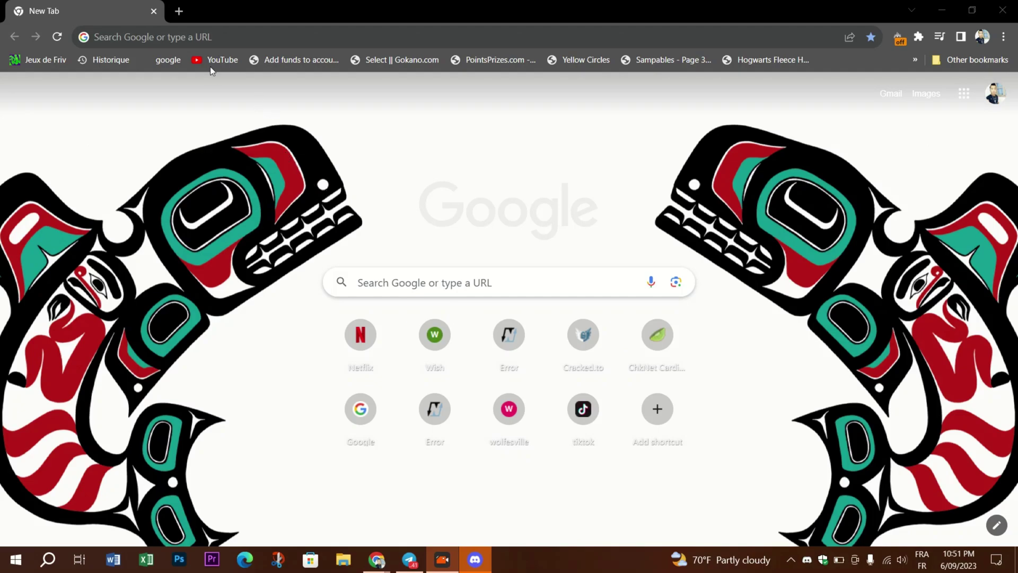
Step: Search Chrome for 'discord support page' and open Discord's Trust & Safety support site
click(220, 38)
text(di)
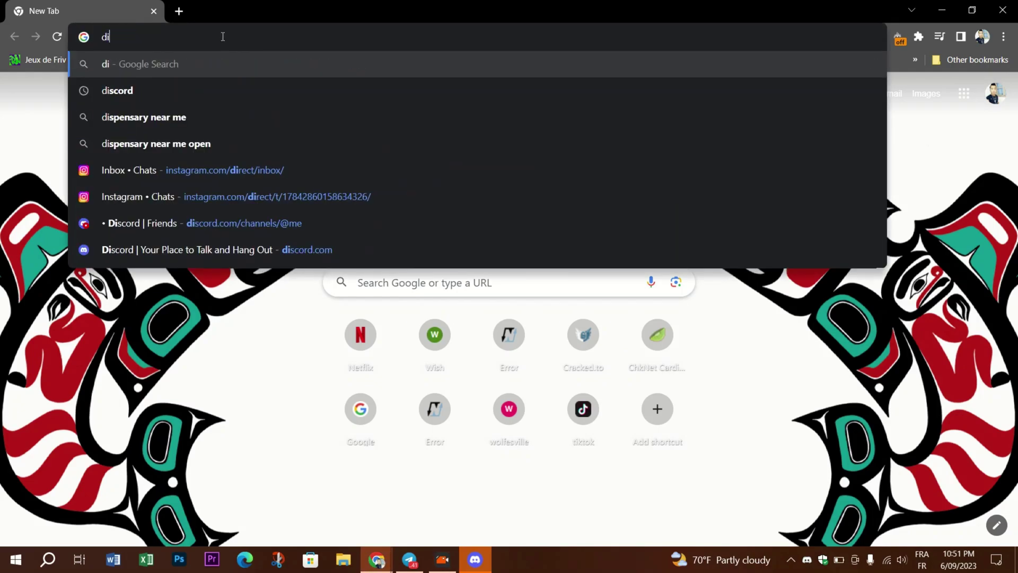
text(scord )
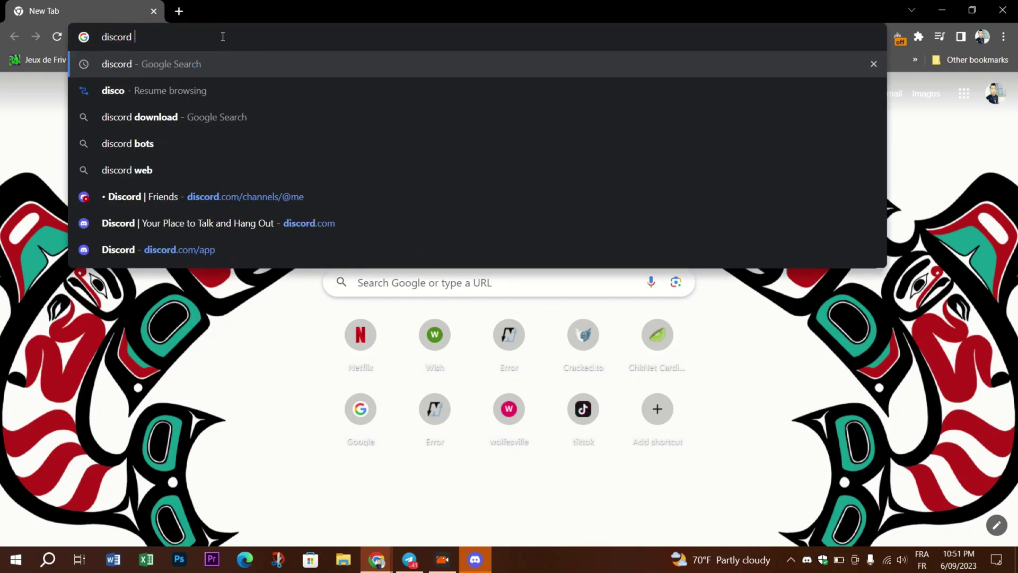
text(sup)
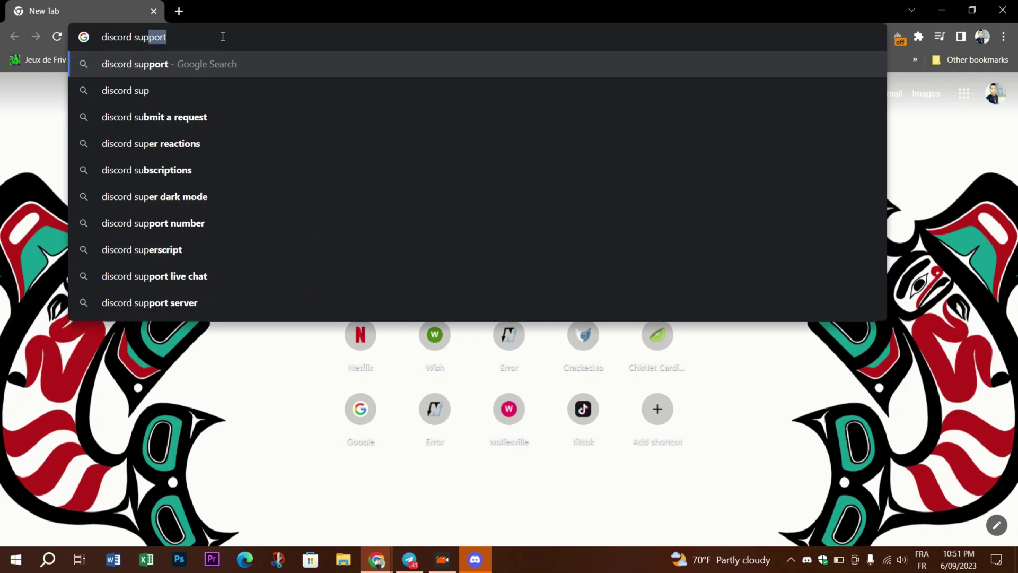
text(port )
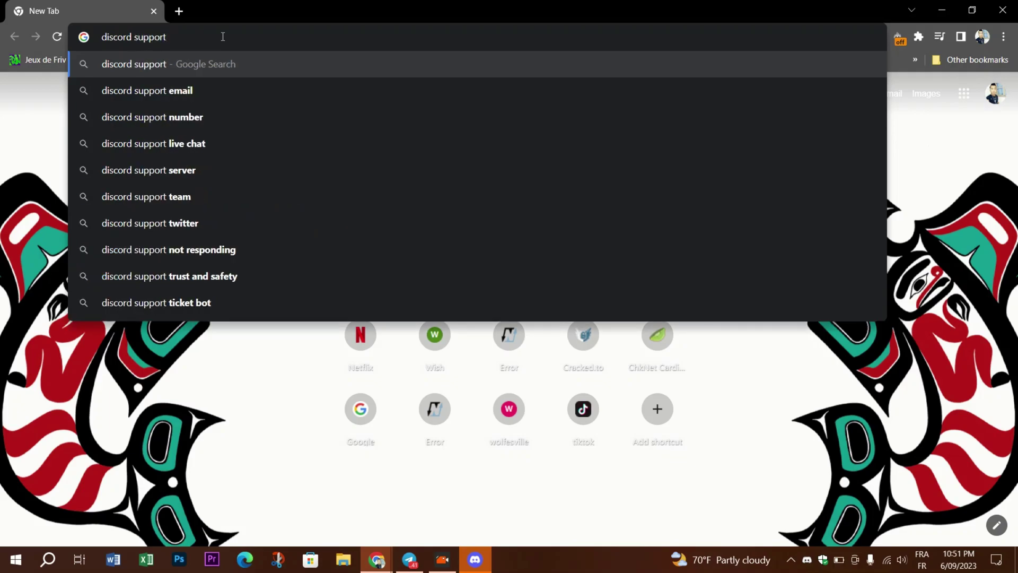
text(pa)
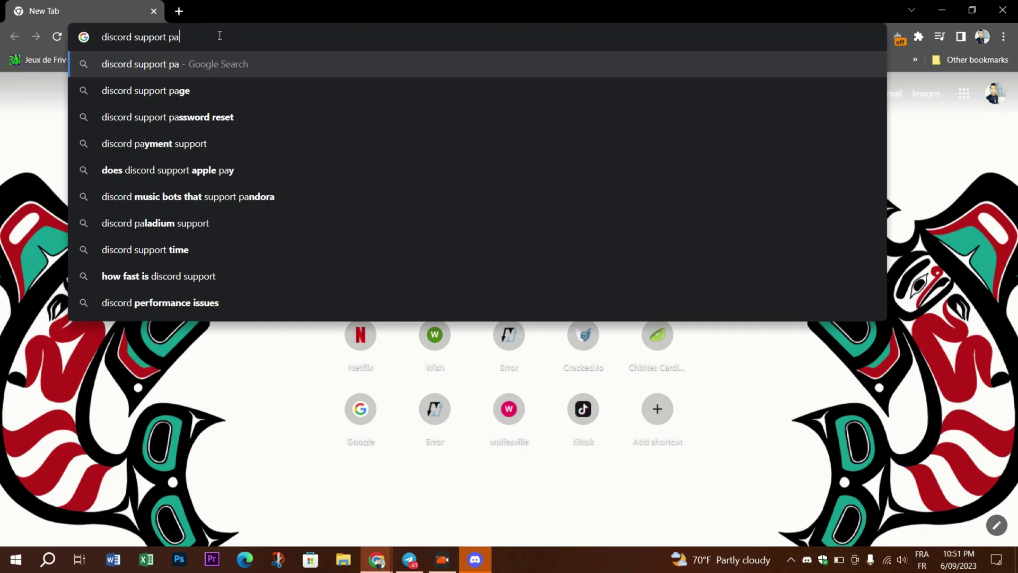
text(ge)
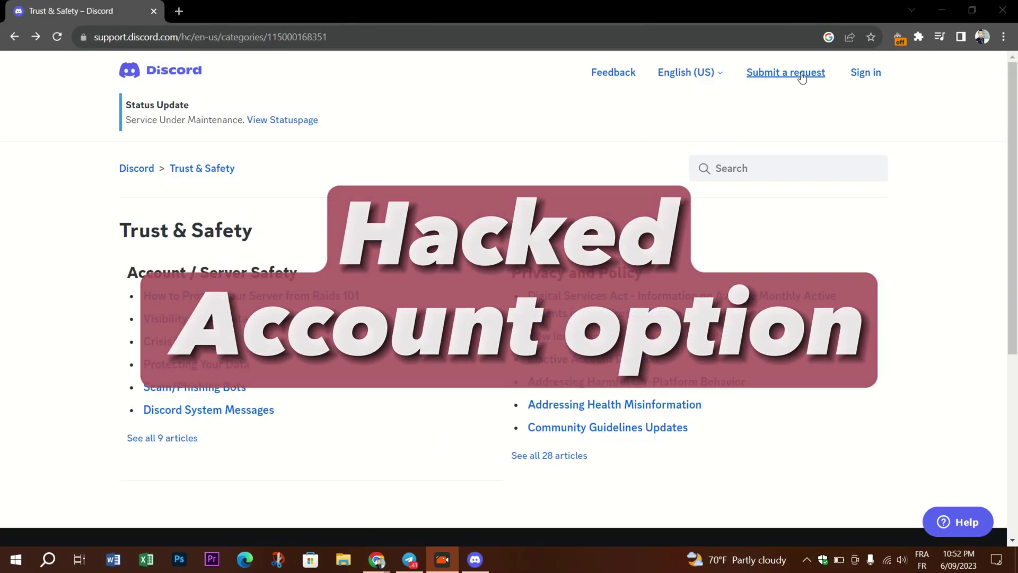
Step: Start a new support request and choose Hacked Account as its topic
click(788, 72)
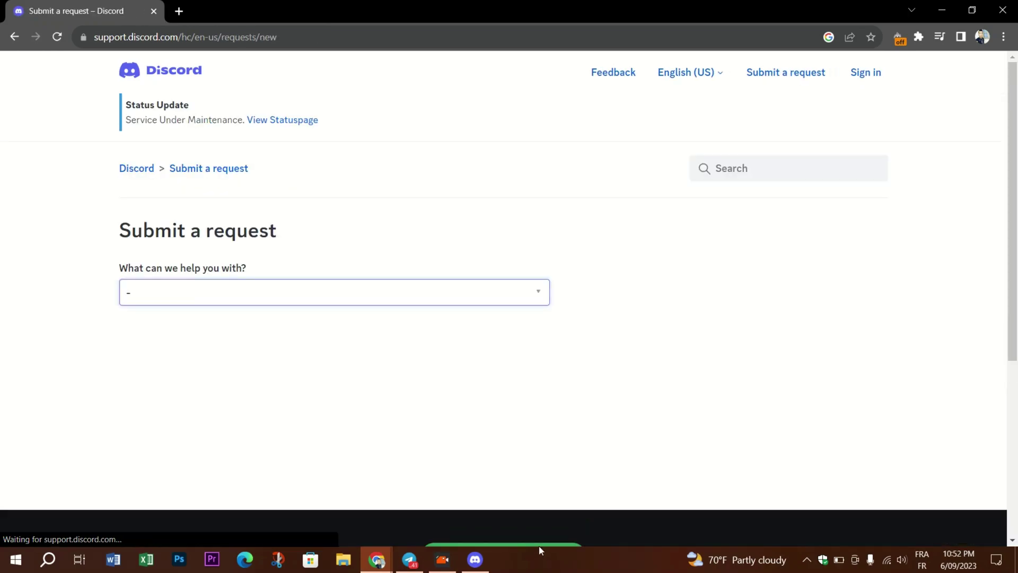
click(255, 291)
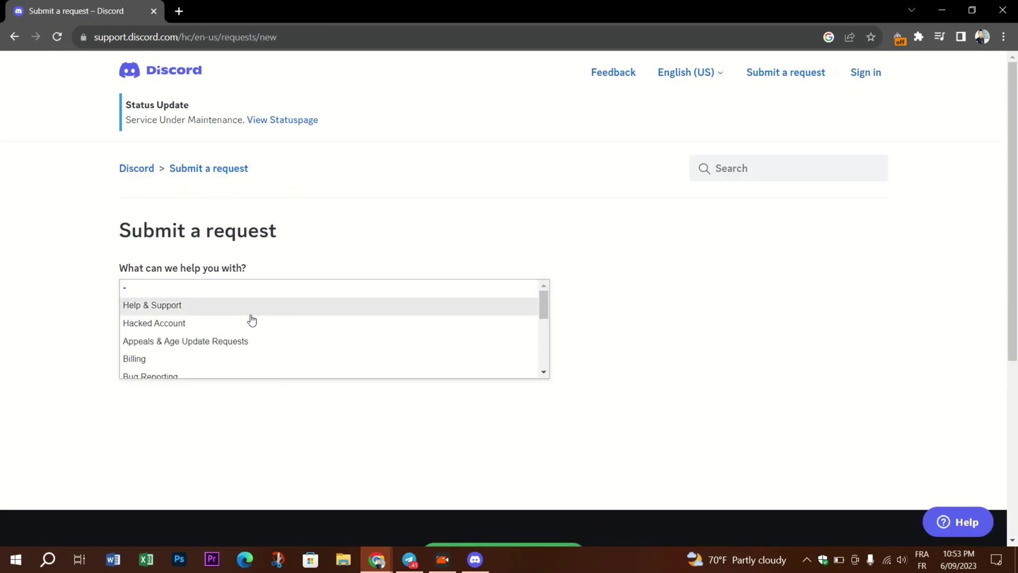
click(199, 325)
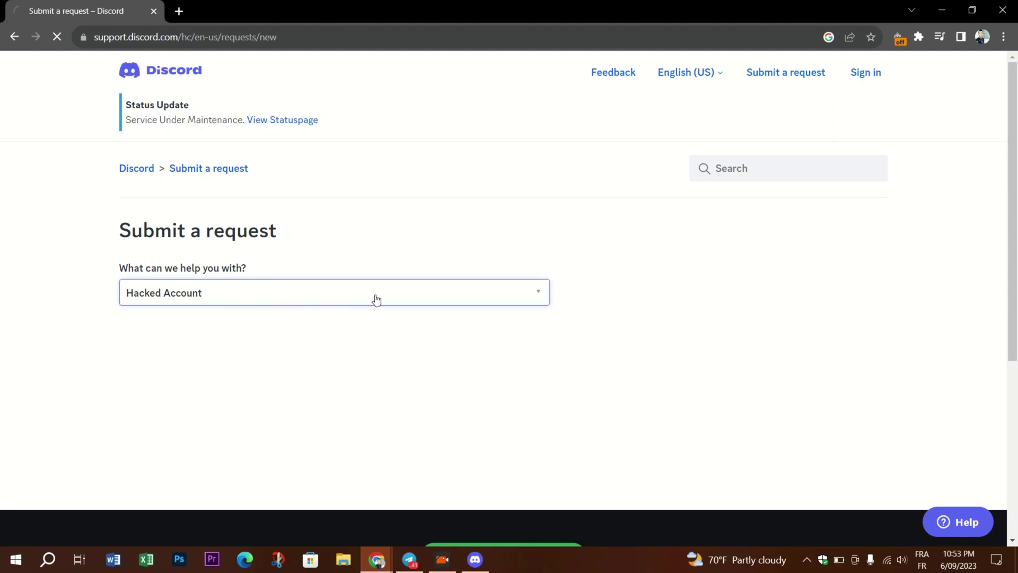
scroll(270, 306, down, 1)
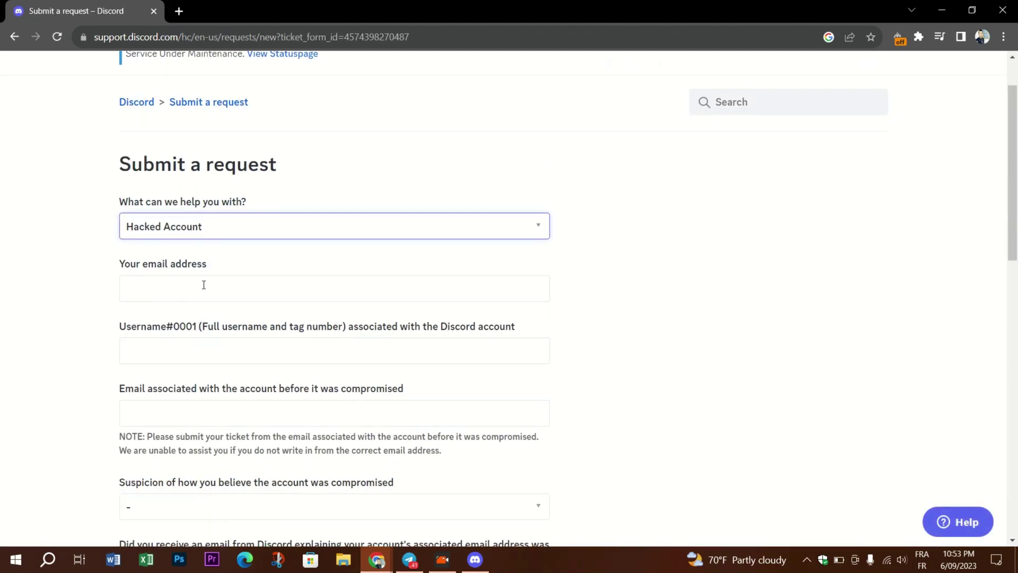
scroll(181, 373, down, 2)
scroll(268, 431, down, 3)
scroll(337, 425, down, 2)
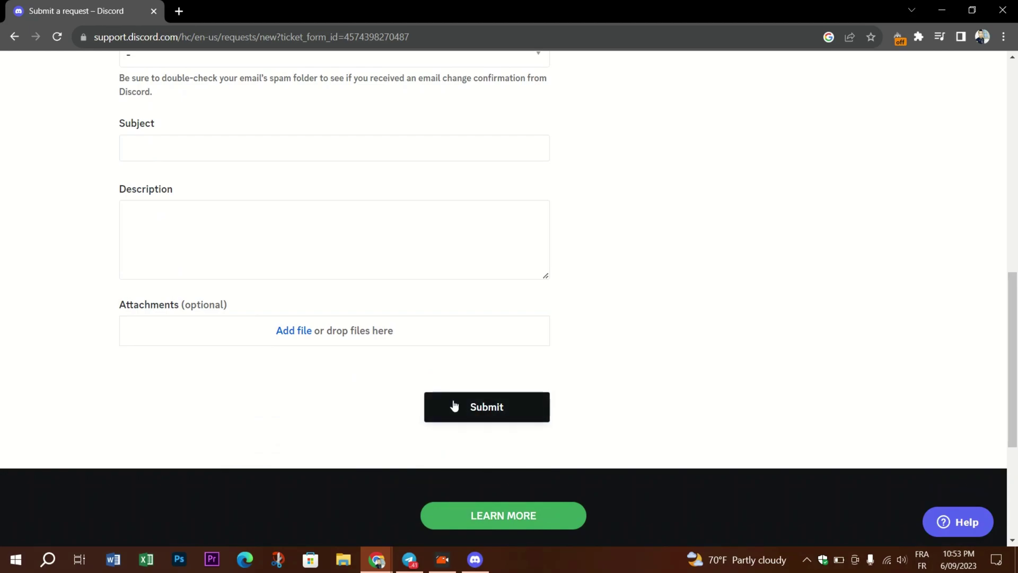
scroll(677, 435, up, 2)
scroll(677, 434, up, 3)
scroll(677, 434, up, 2)
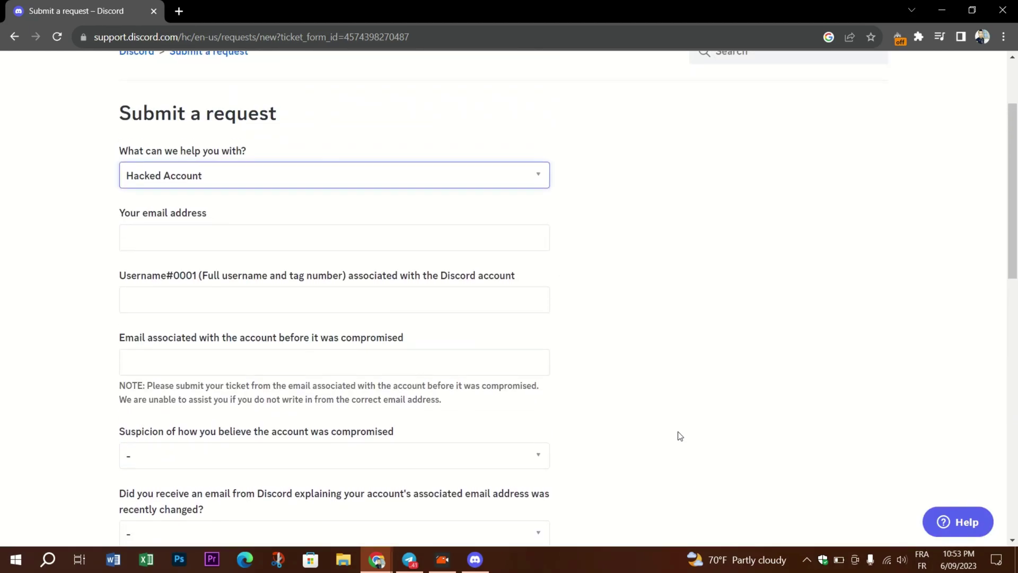
scroll(369, 377, down, 2)
scroll(282, 436, down, 2)
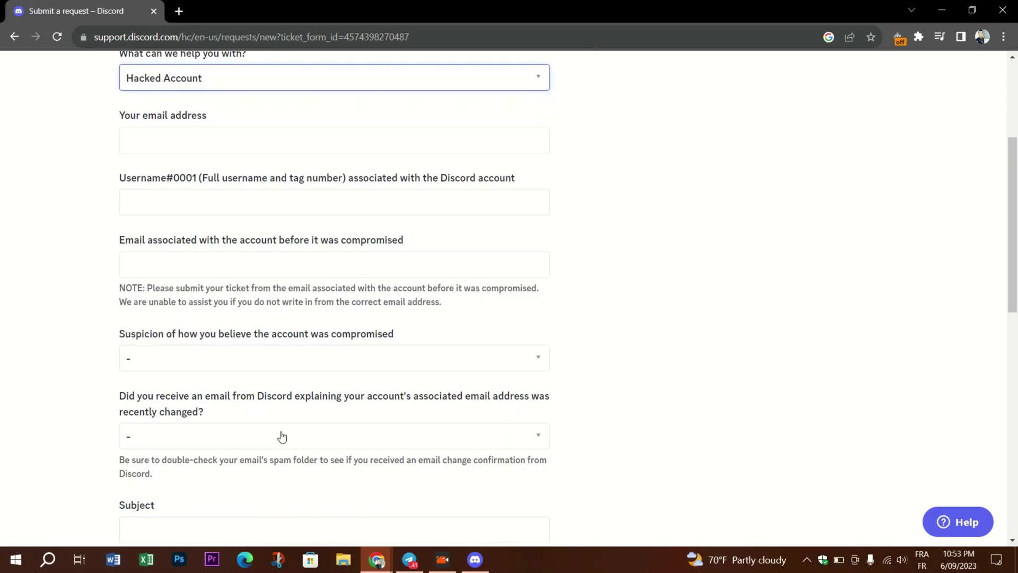
scroll(614, 468, up, 2)
scroll(554, 393, up, 2)
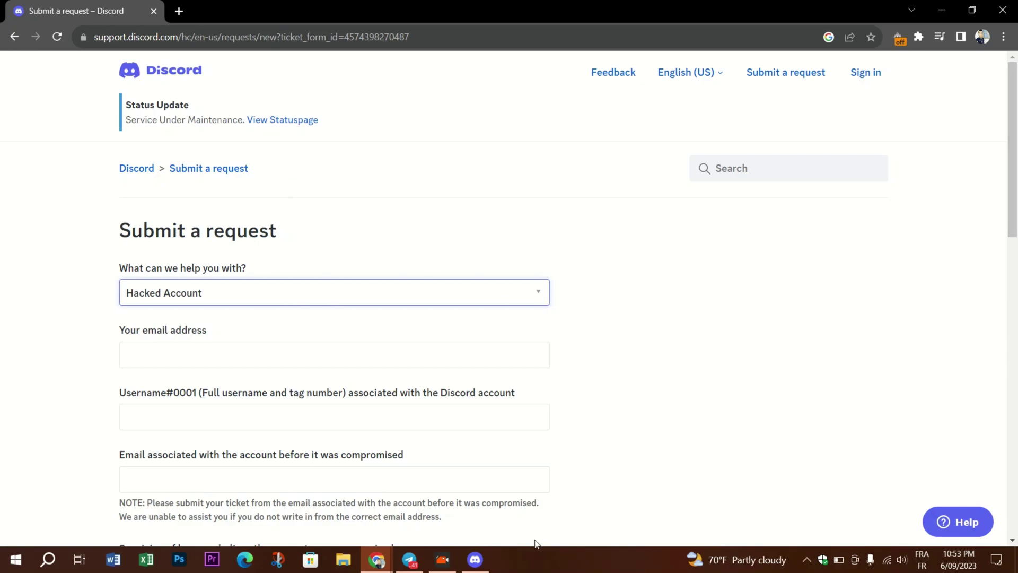
Step: Launch the Discord desktop app, hide its login window, and return to Chrome
click(475, 560)
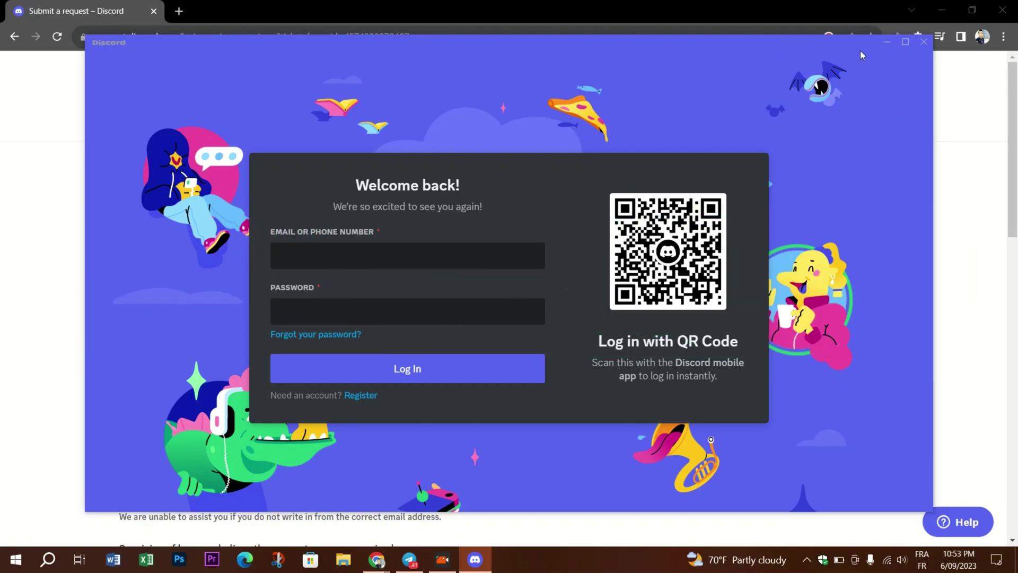
click(890, 45)
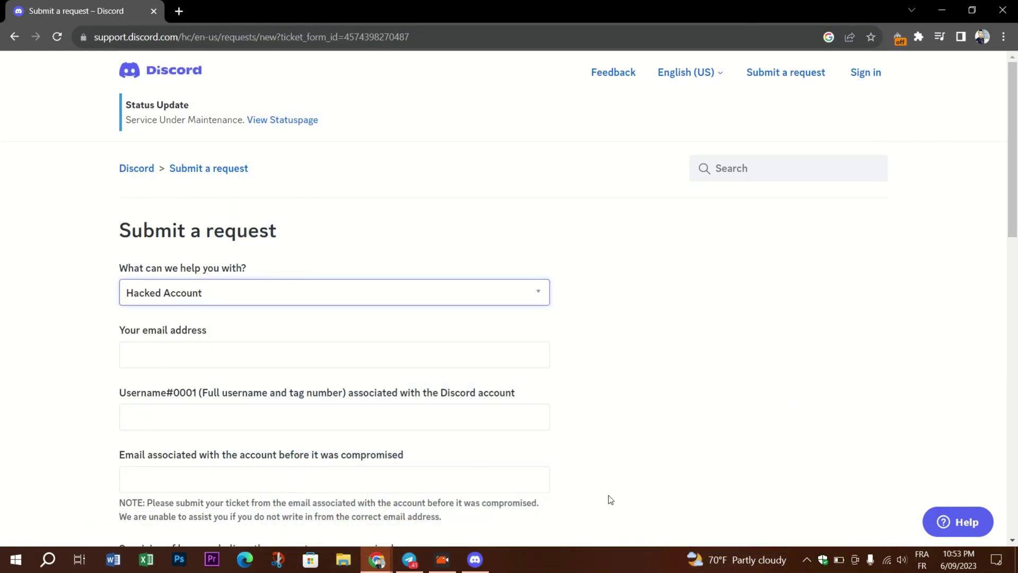
click(408, 559)
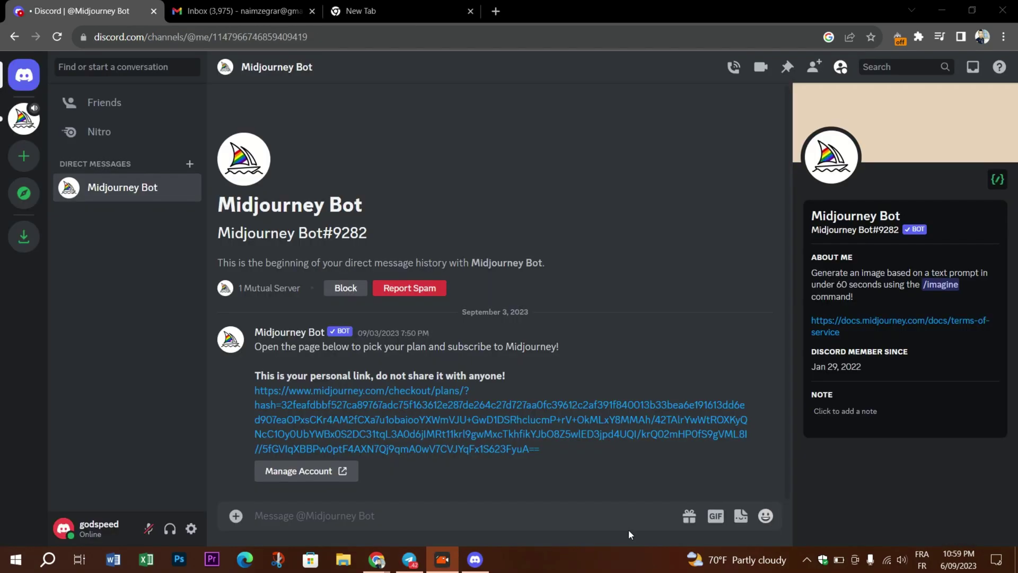
click(489, 563)
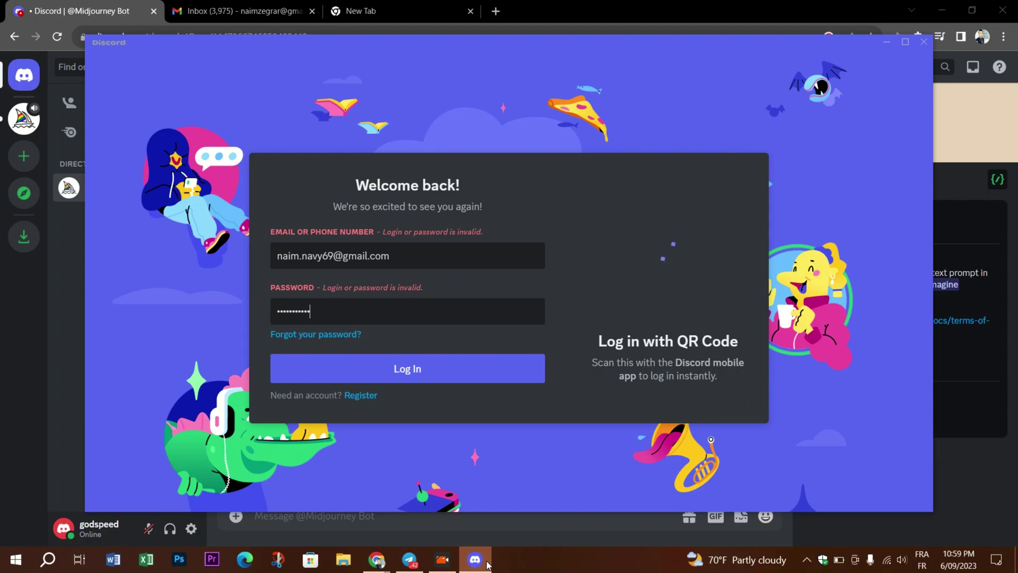
click(475, 558)
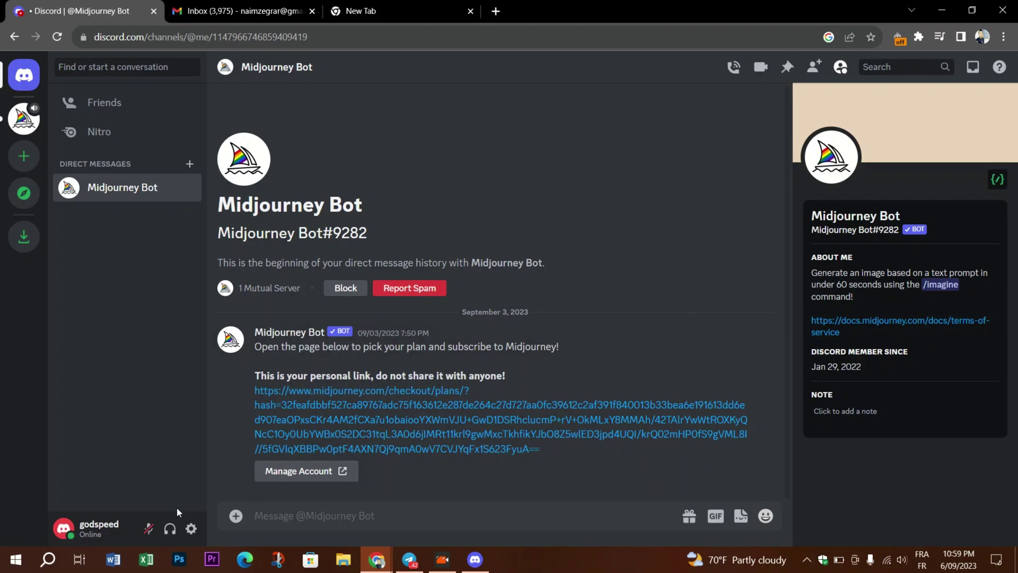
Step: Open User Settings and bring up Change Password under Password and Authentication
click(191, 528)
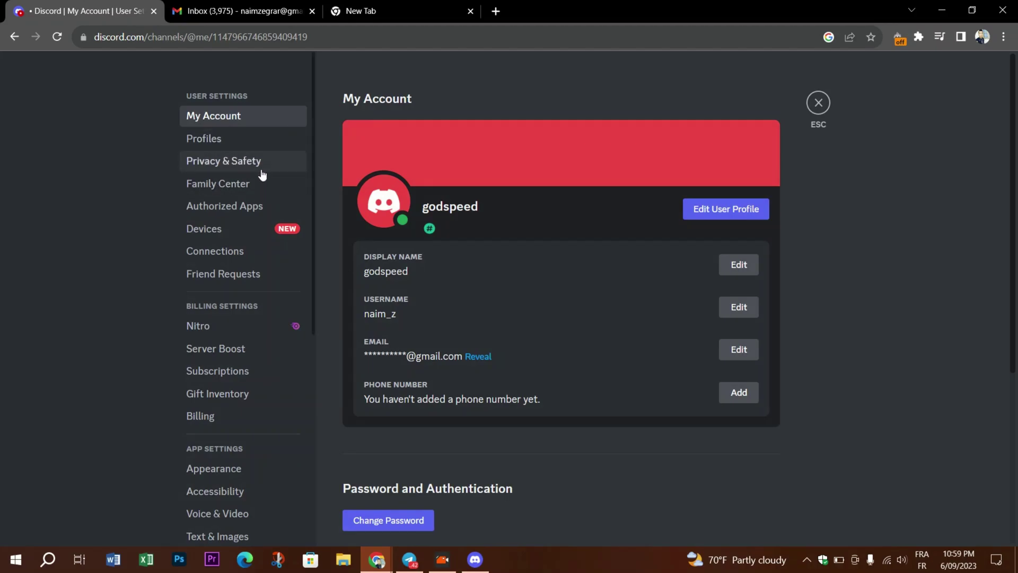
scroll(339, 355, down, 3)
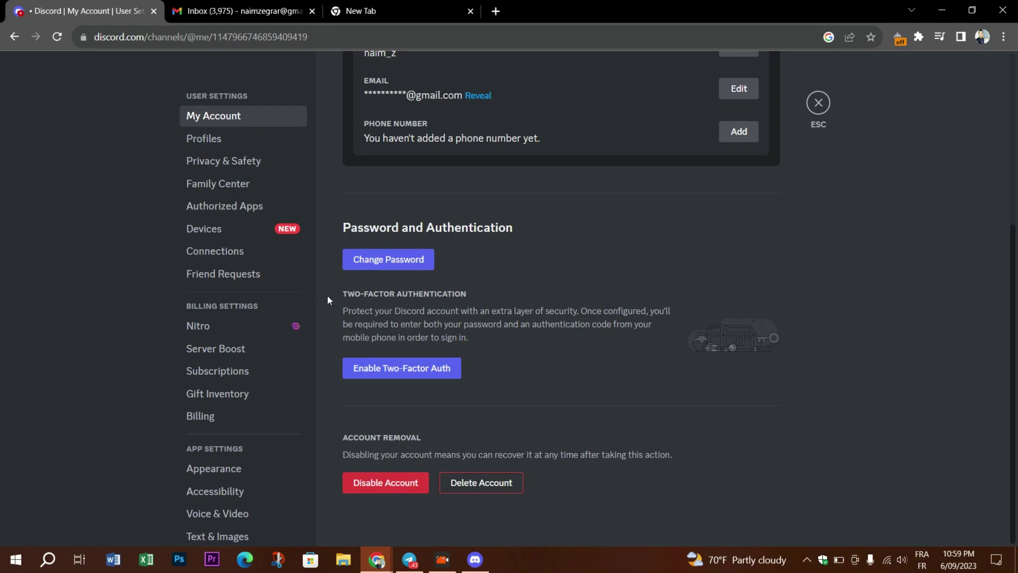
scroll(338, 279, up, 1)
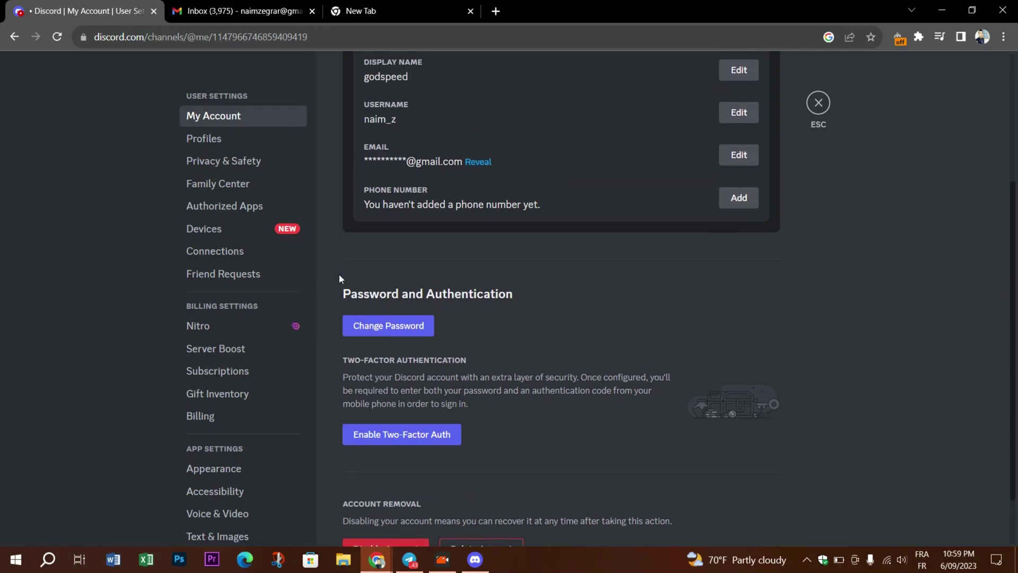
scroll(338, 278, up, 2)
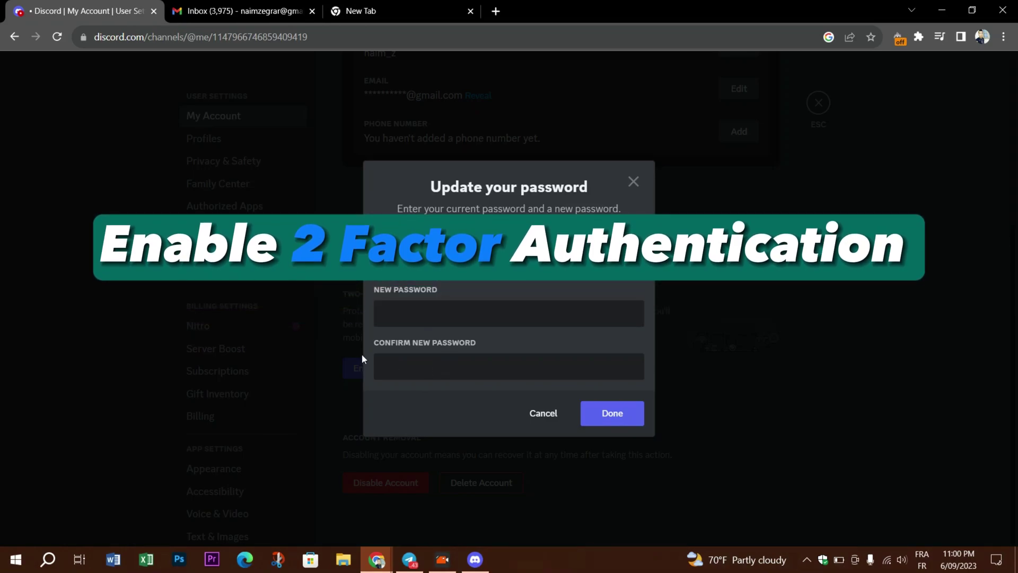
Step: Cancel the Update your password dialog without changes
click(541, 416)
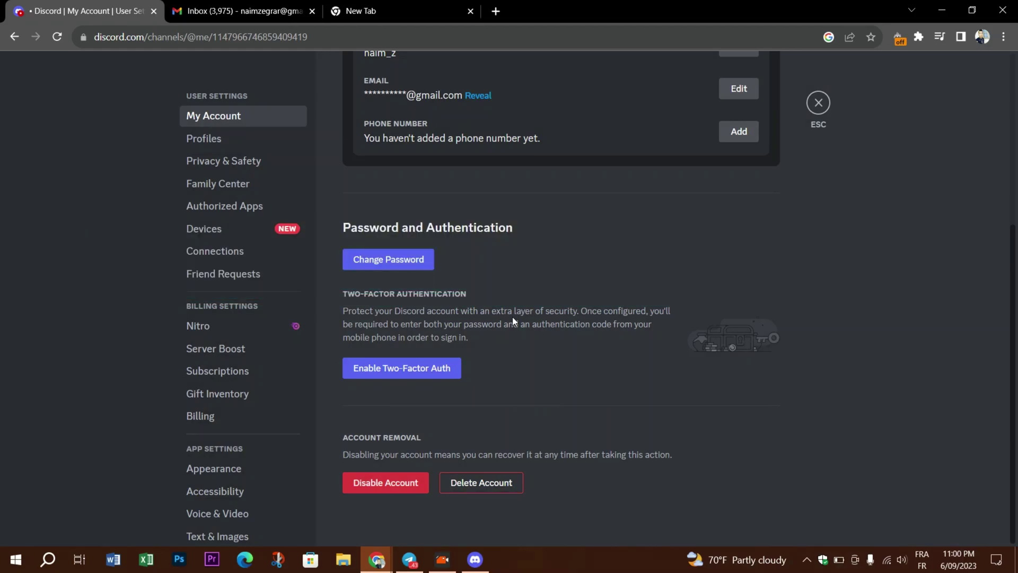
scroll(513, 326, up, 1)
scroll(517, 336, down, 1)
scroll(365, 287, up, 2)
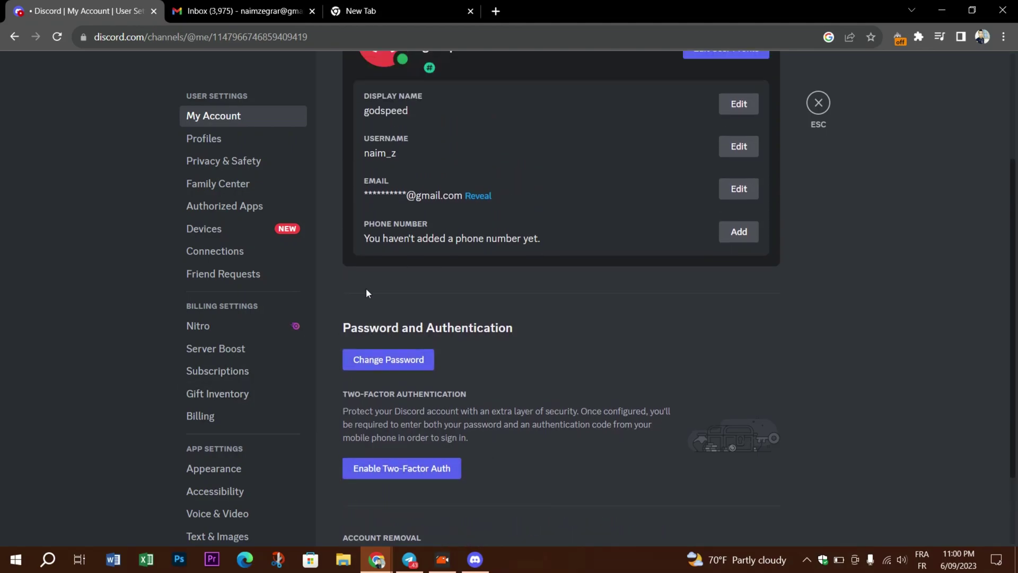
scroll(365, 289, down, 2)
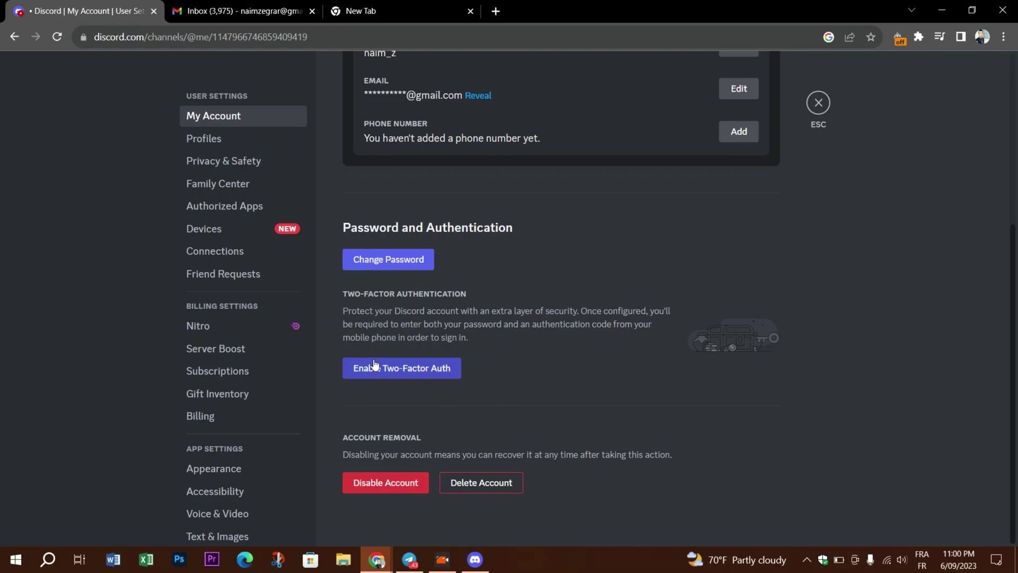
Step: Start Enable Two-Factor Auth setup, then cancel it
click(402, 369)
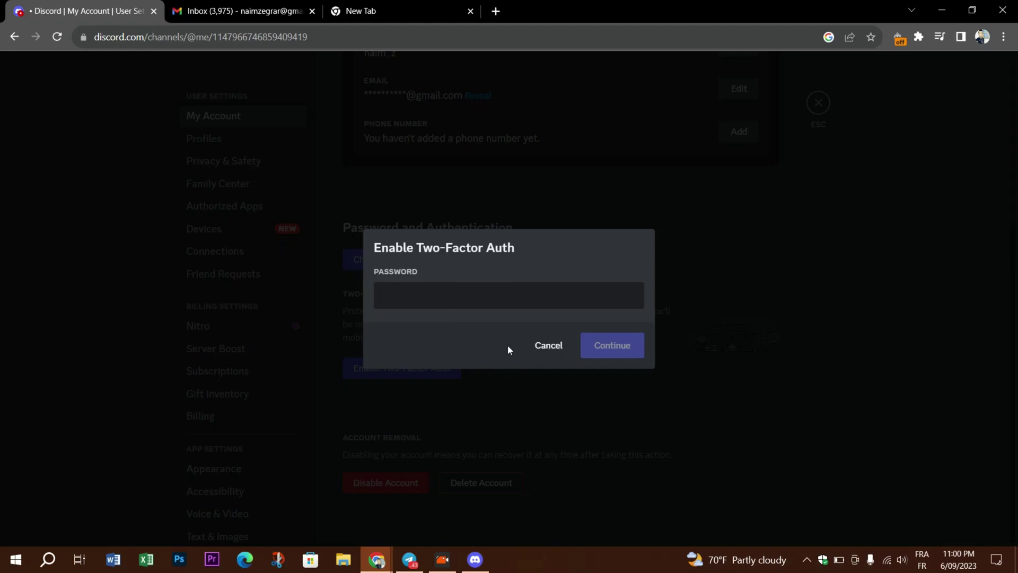
click(546, 346)
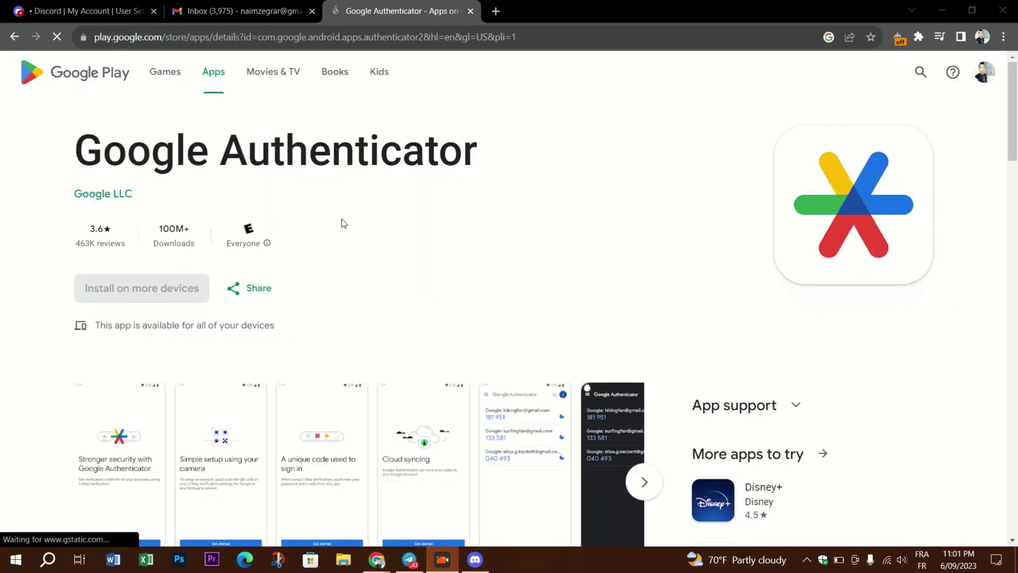
Step: Look over the Google Authenticator Play Store tab, ending back on Discord's My Account tab
click(94, 7)
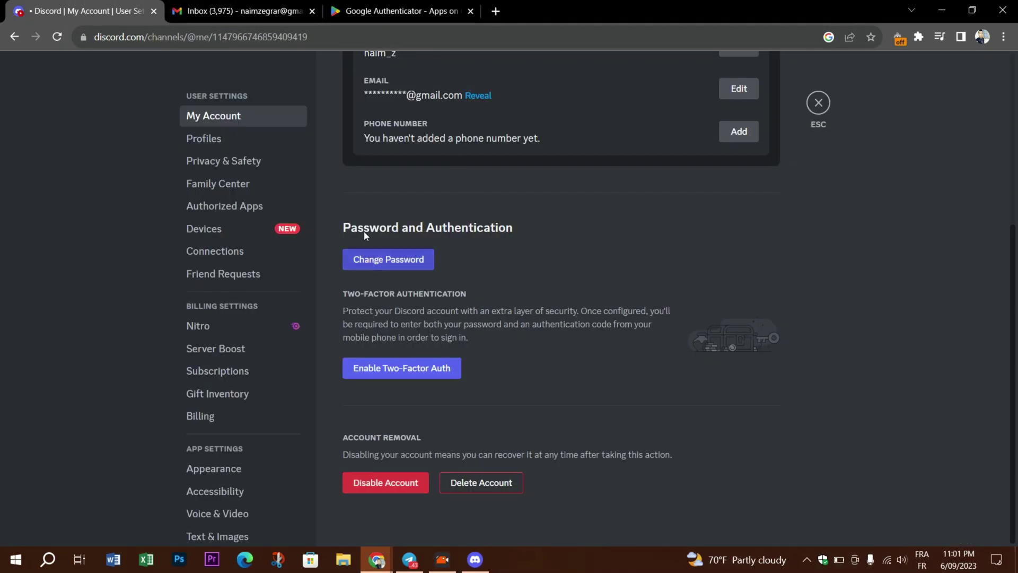
scroll(420, 226, up, 3)
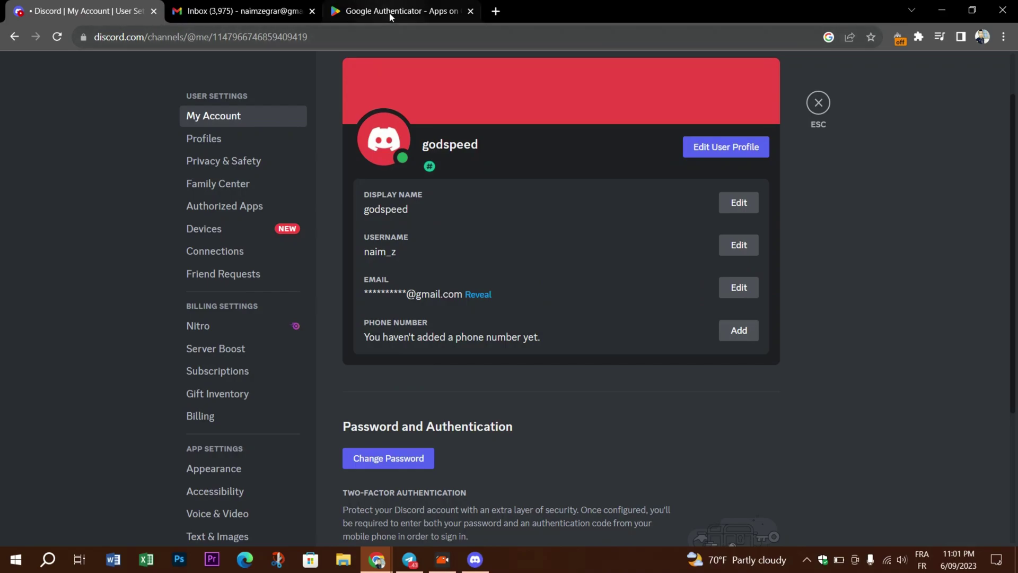
click(388, 11)
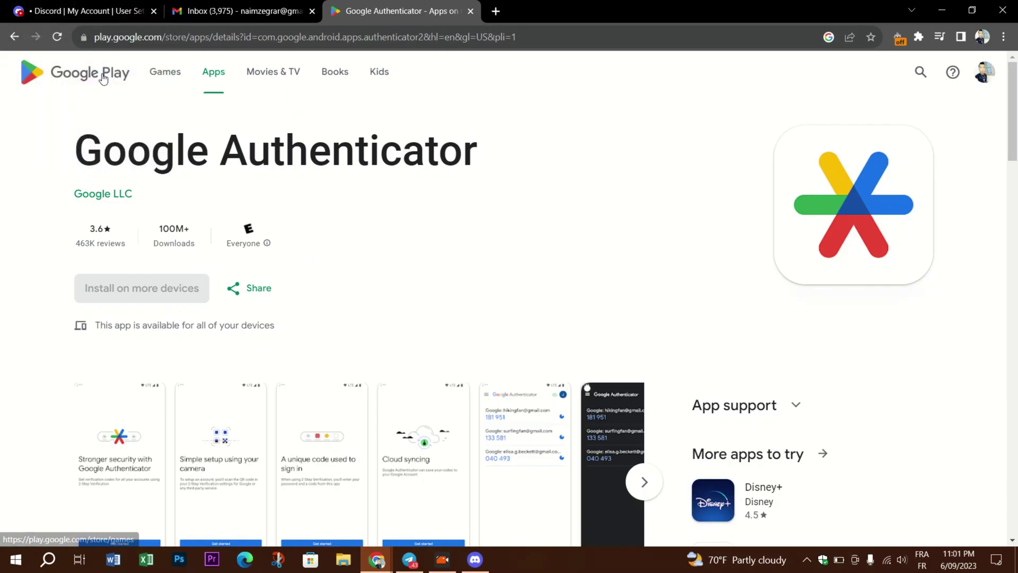
click(80, 10)
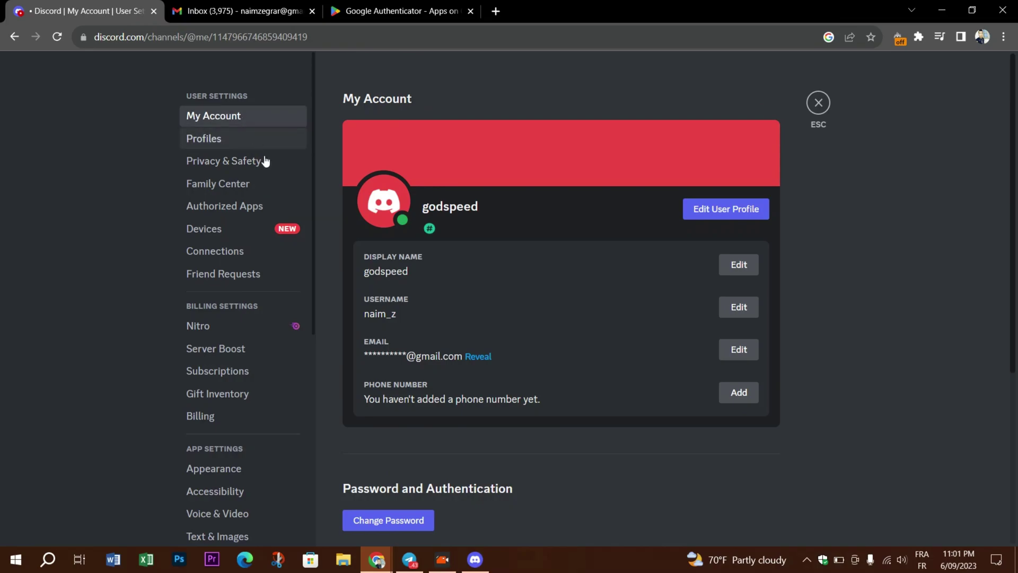
scroll(263, 159, down, 3)
scroll(345, 331, down, 3)
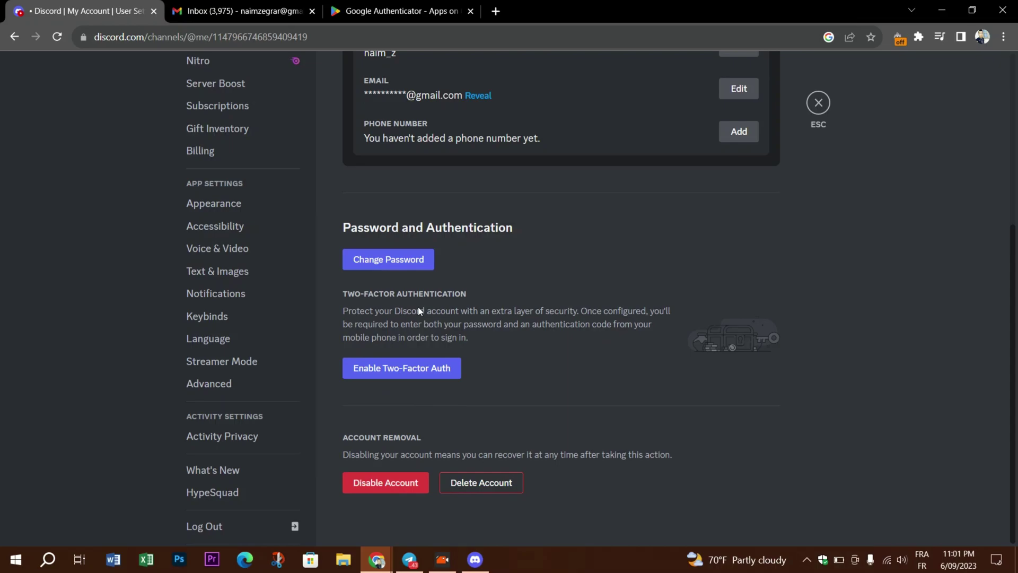
scroll(742, 390, up, 2)
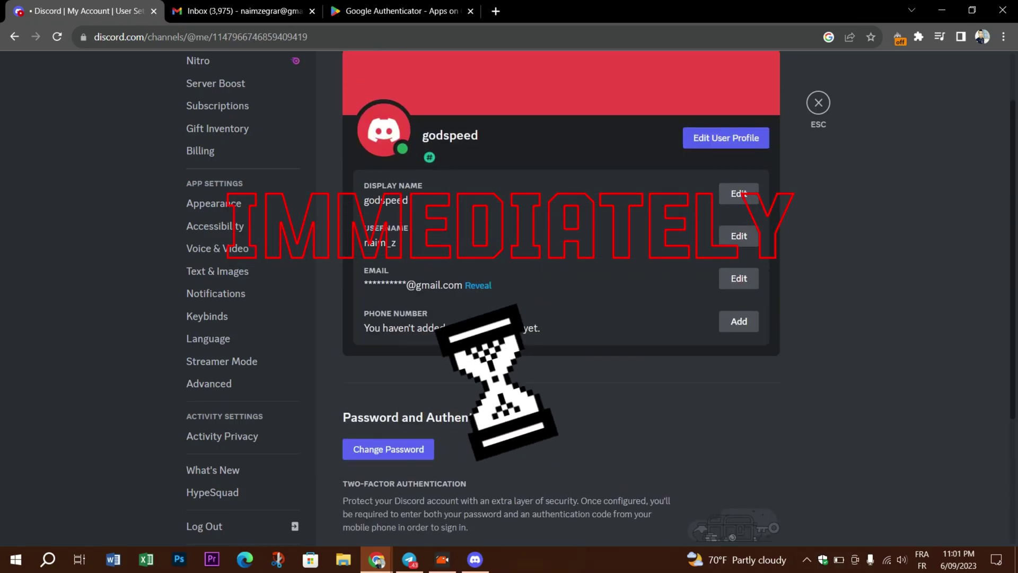
scroll(557, 318, up, 1)
scroll(238, 318, up, 3)
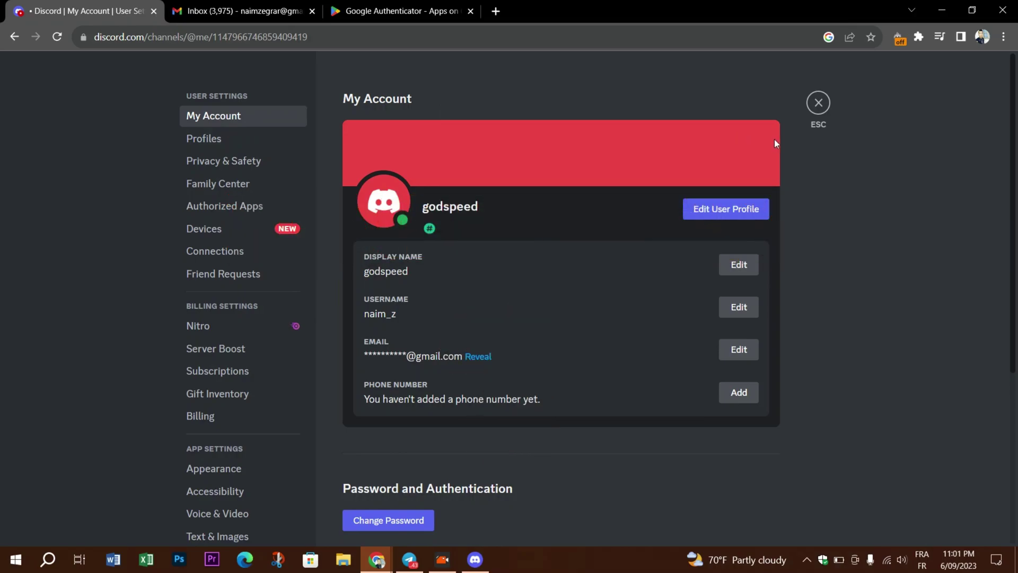
Step: Exit User Settings with ESC to show the Midjourney Bot conversation again
click(825, 103)
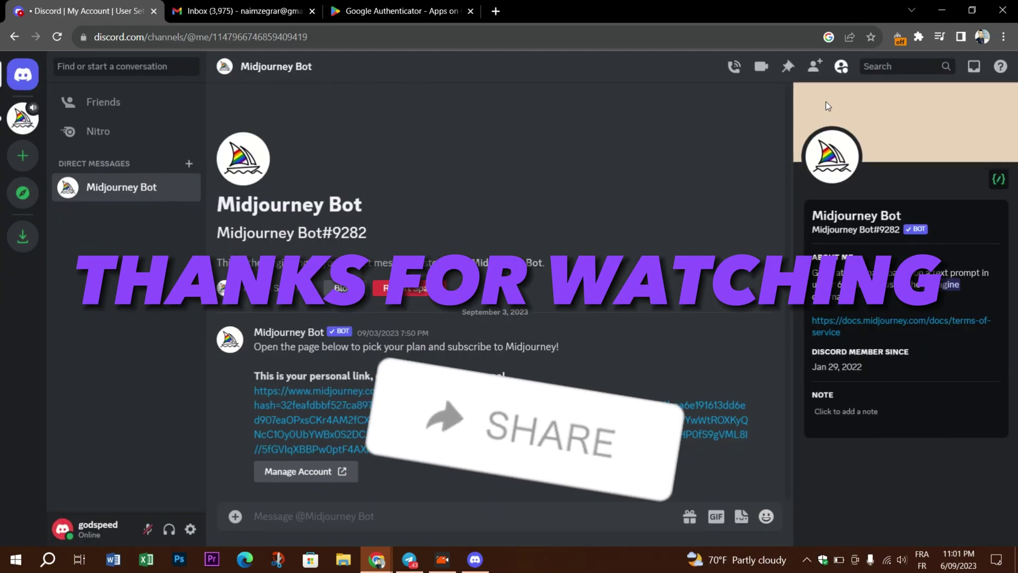